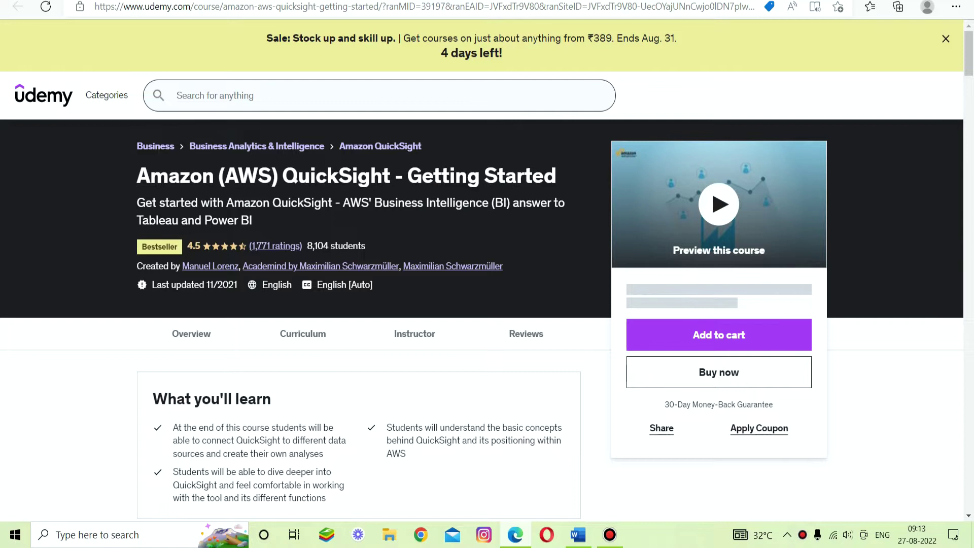
{"action": "scroll", "coordinate": [487, 304], "scroll_direction": "down", "scroll_amount": 1}
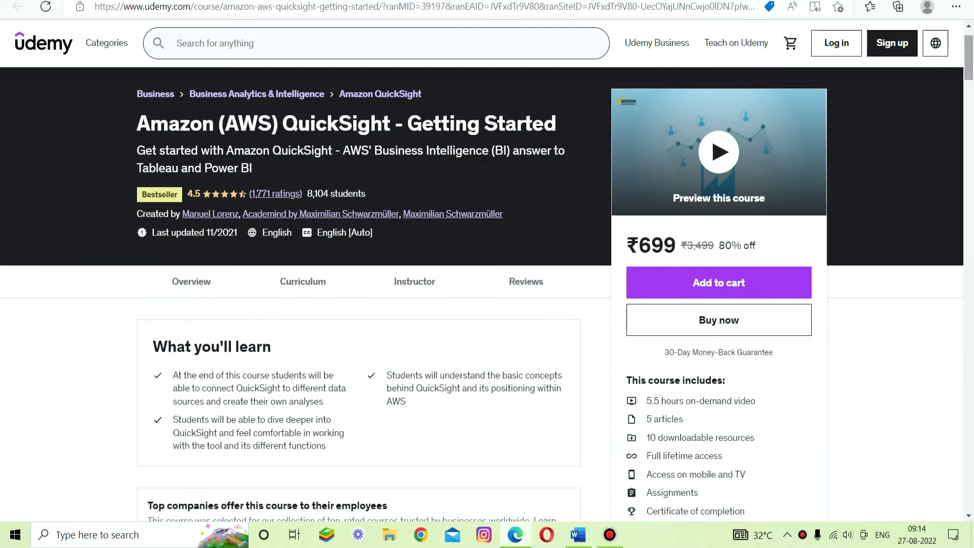
{"action": "scroll", "coordinate": [487, 305], "scroll_direction": "down", "scroll_amount": 3}
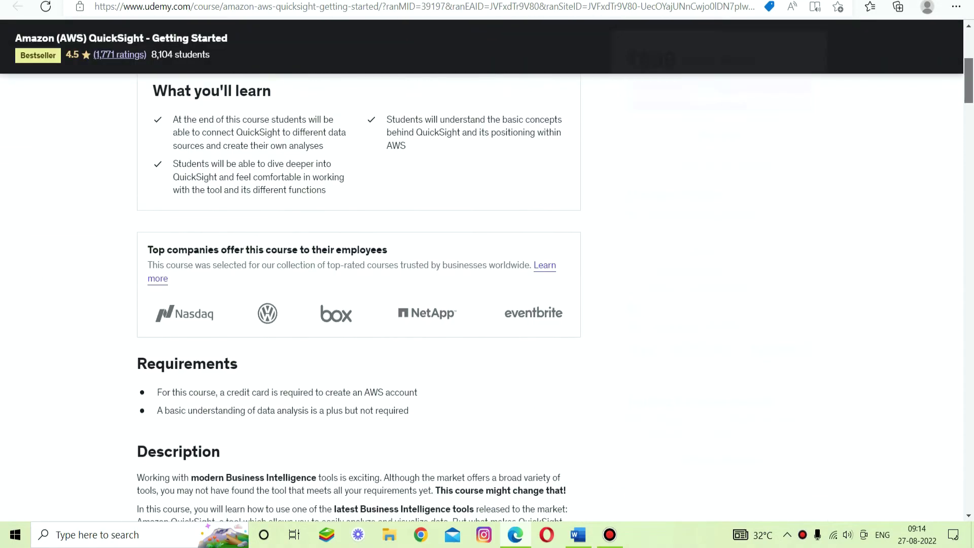
{"action": "scroll", "coordinate": [488, 304], "scroll_direction": "down", "scroll_amount": 2}
{"action": "scroll", "coordinate": [360, 305], "scroll_direction": "down", "scroll_amount": 1}
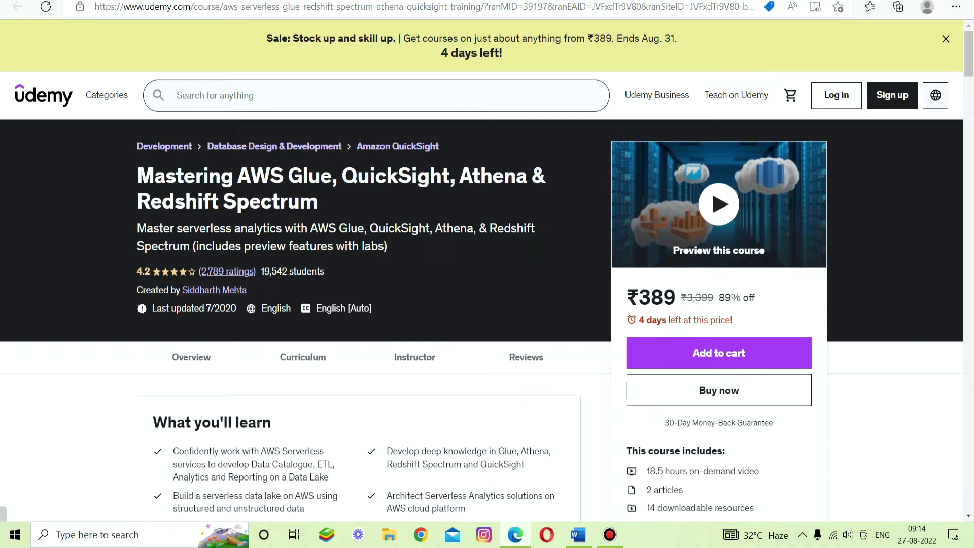
{"action": "key", "text": "ctrl+a"}
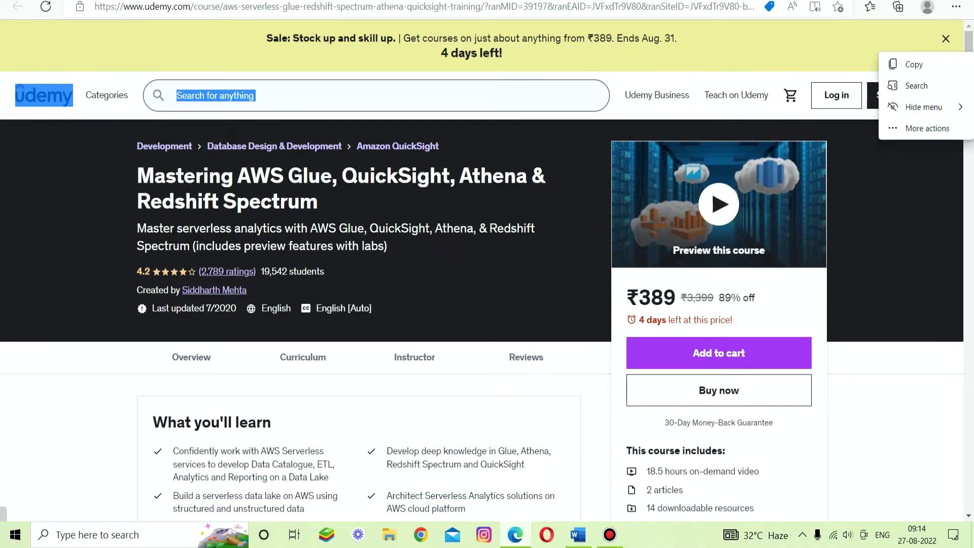
{"action": "scroll", "coordinate": [488, 305], "scroll_direction": "down", "scroll_amount": 4}
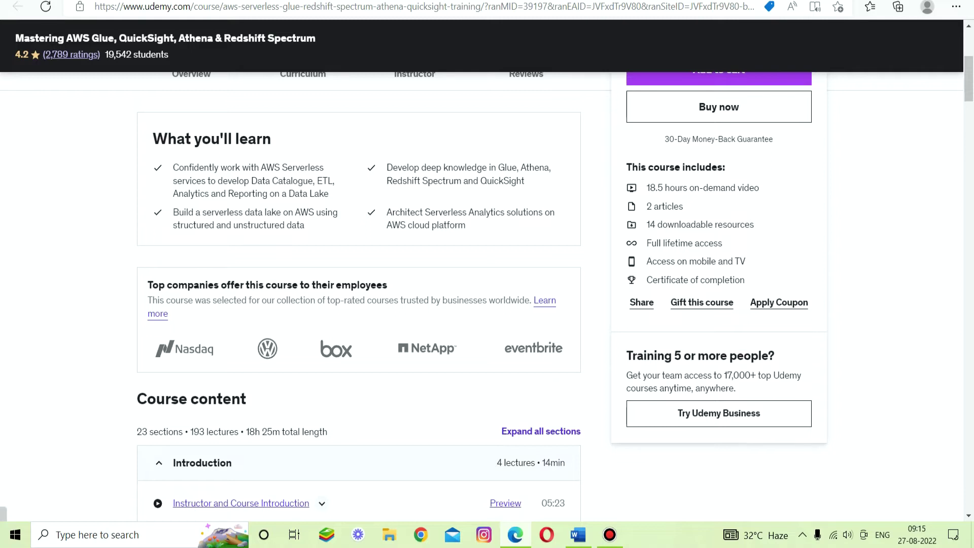
{"action": "scroll", "coordinate": [487, 274], "scroll_direction": "up", "scroll_amount": 3}
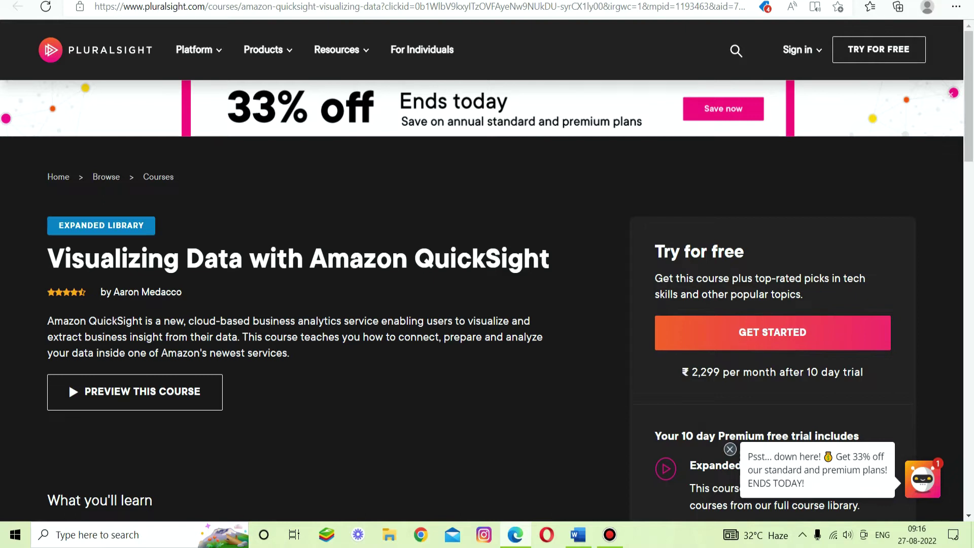
{"action": "scroll", "coordinate": [487, 305], "scroll_direction": "down", "scroll_amount": 4}
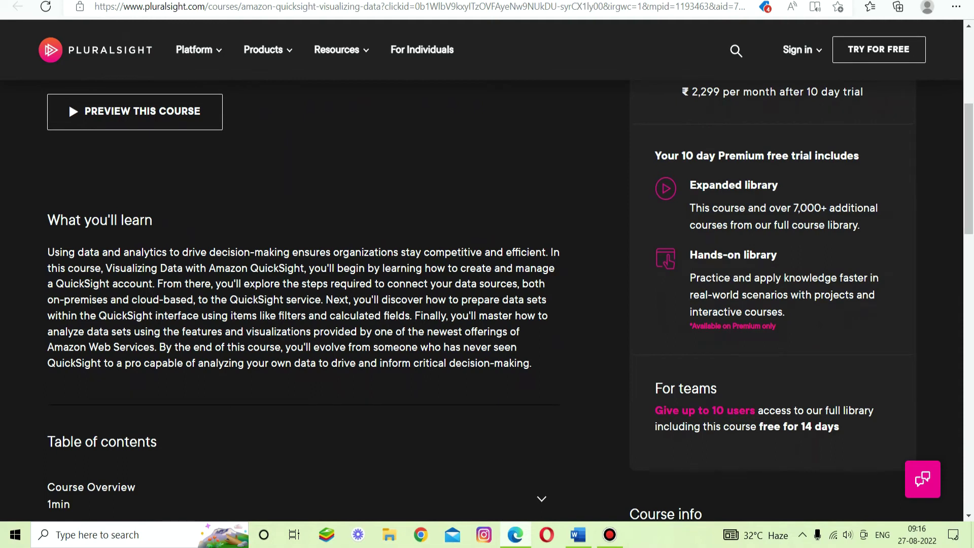
{"action": "scroll", "coordinate": [487, 305], "scroll_direction": "up", "scroll_amount": 4}
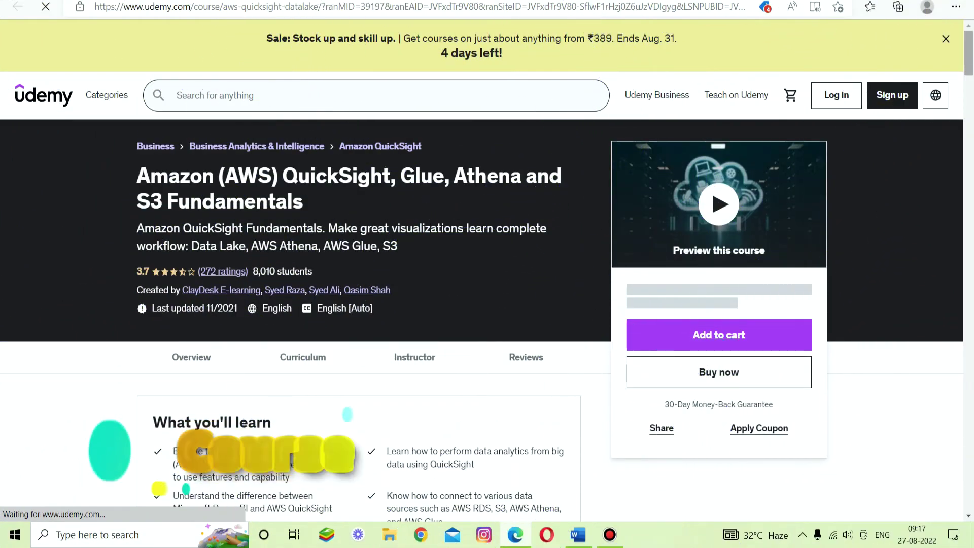
{"action": "scroll", "coordinate": [487, 305], "scroll_direction": "down", "scroll_amount": 3}
{"action": "scroll", "coordinate": [488, 305], "scroll_direction": "down", "scroll_amount": 1}
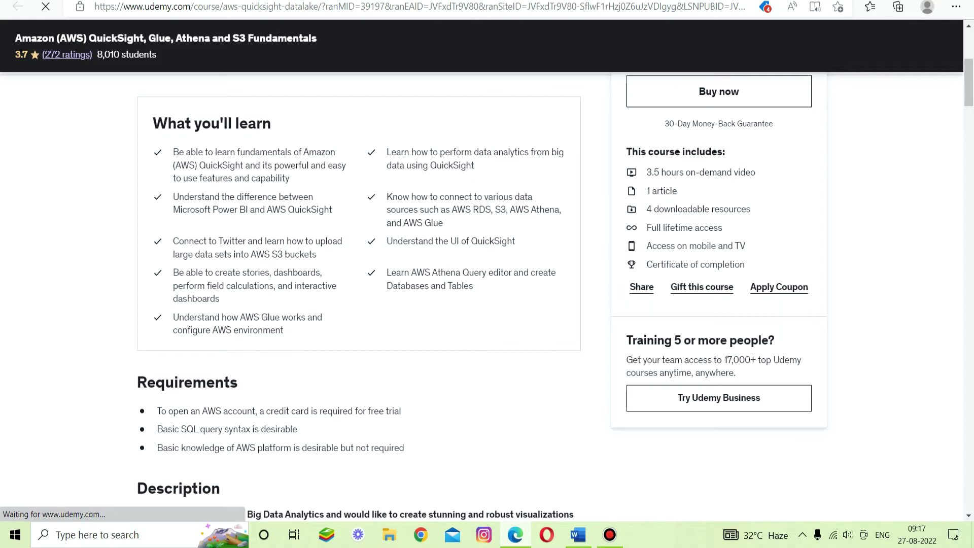
{"action": "scroll", "coordinate": [657, 95], "scroll_direction": "up", "scroll_amount": 4}
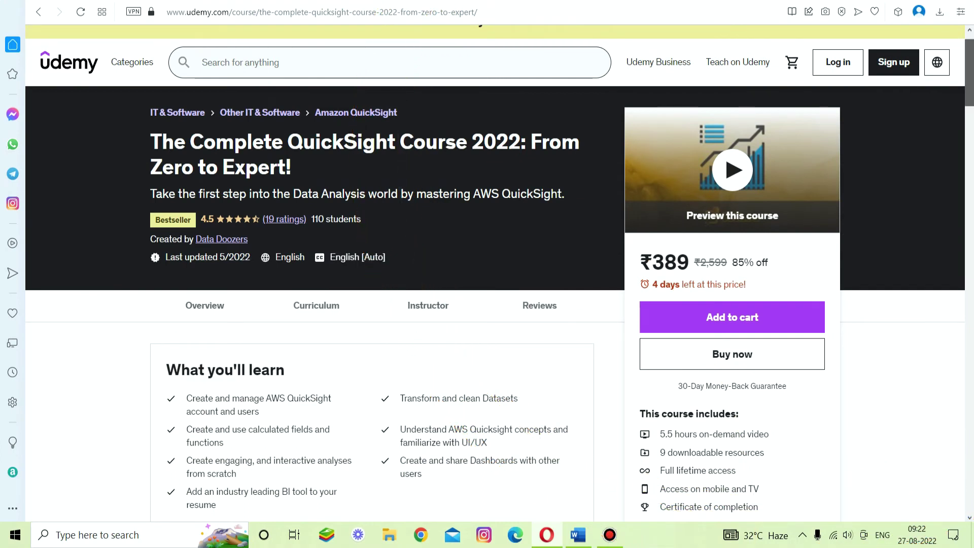
{"action": "scroll", "coordinate": [495, 305], "scroll_direction": "down", "scroll_amount": 2}
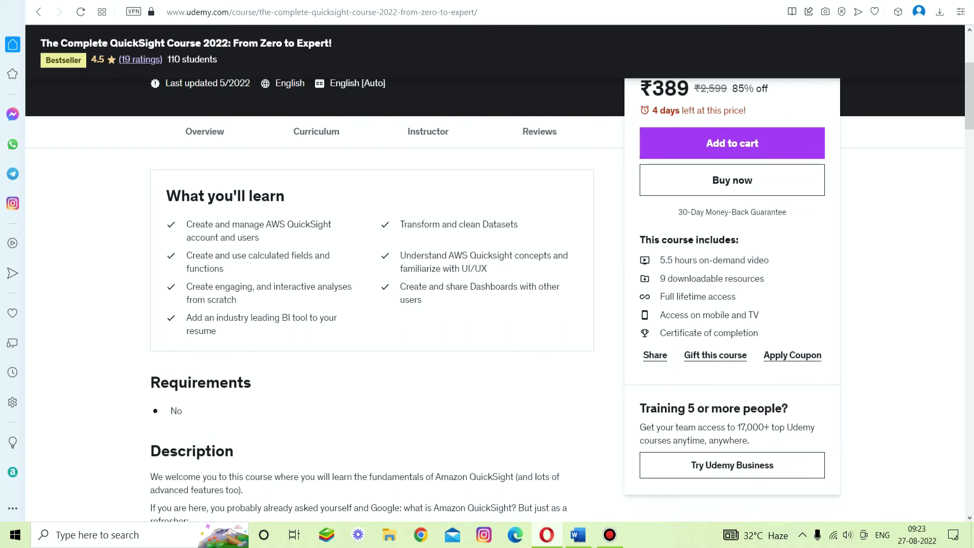
{"action": "scroll", "coordinate": [487, 229], "scroll_direction": "up", "scroll_amount": 5}
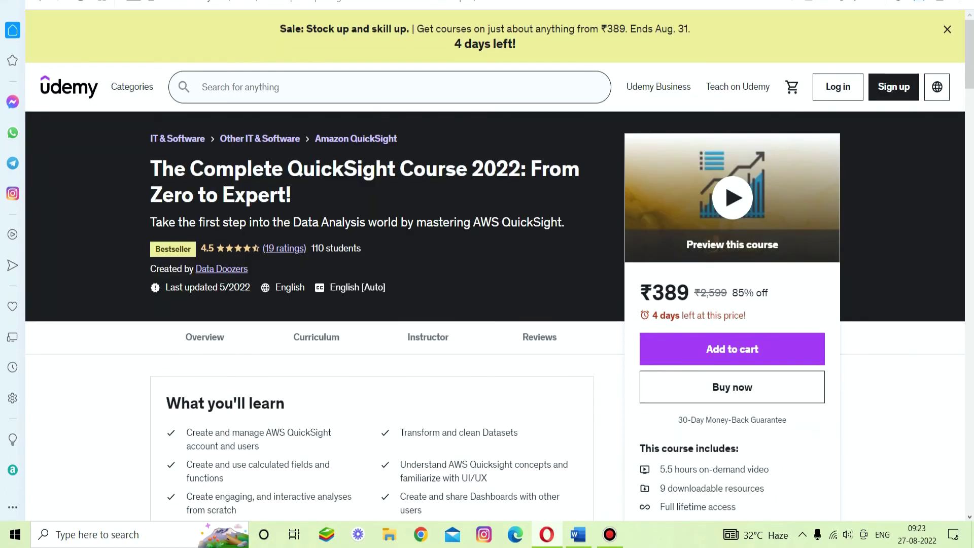